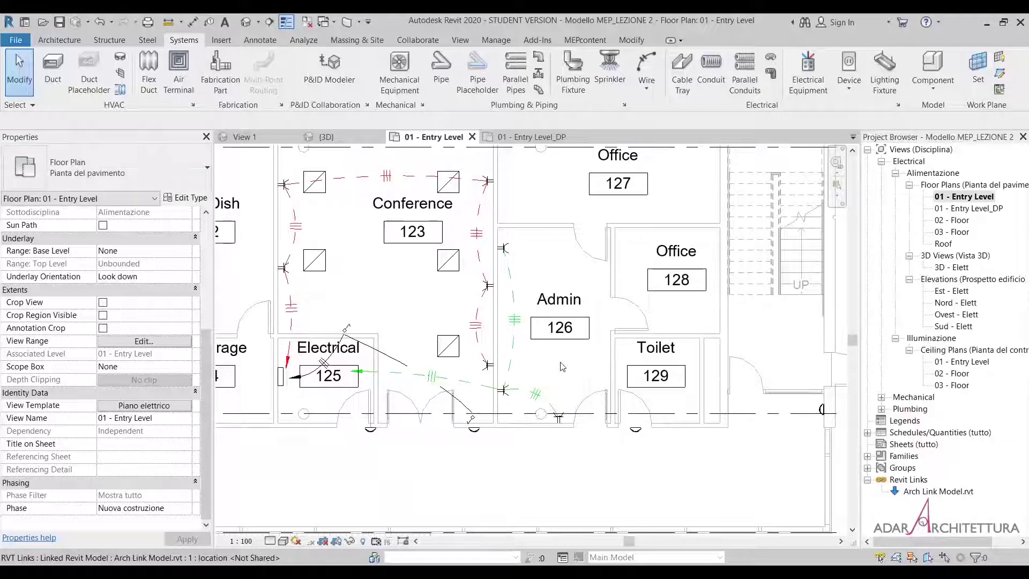
Place M_Presa doppia receptacles on the Admin room's west wall and south wall by the doorway.
middle_click_drag(562, 367, 538, 378)
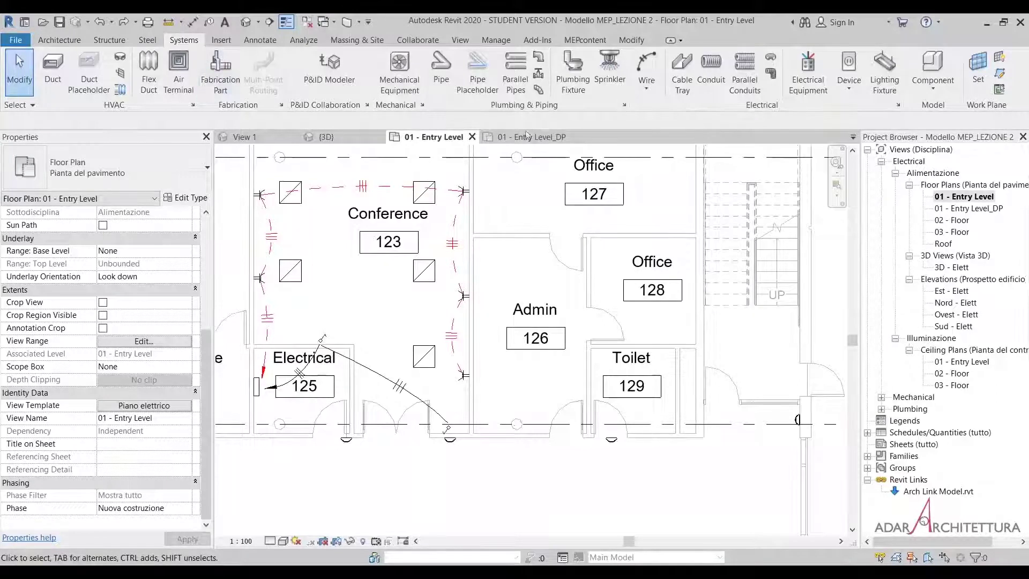
left_click(849, 85)
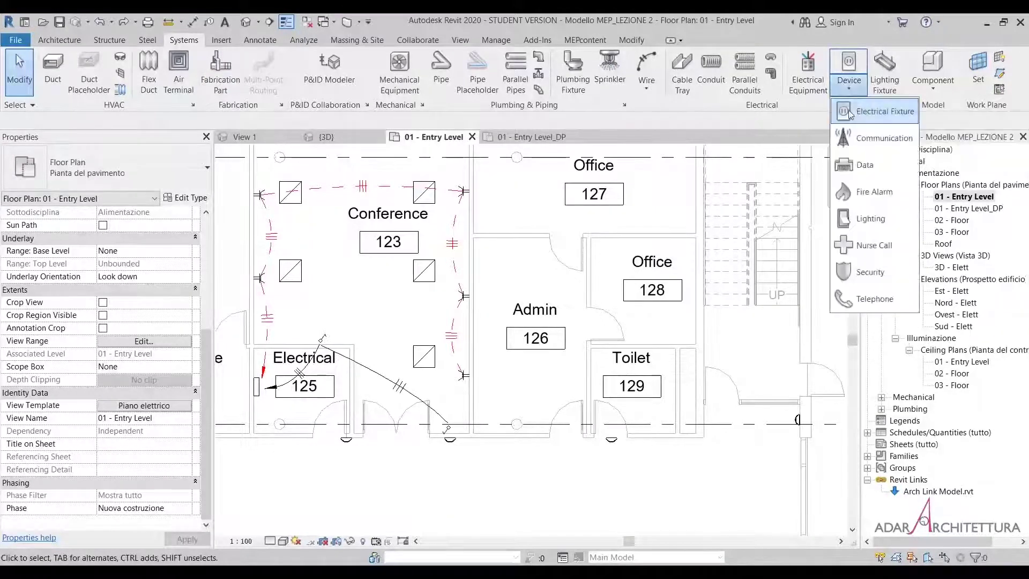
left_click(850, 113)
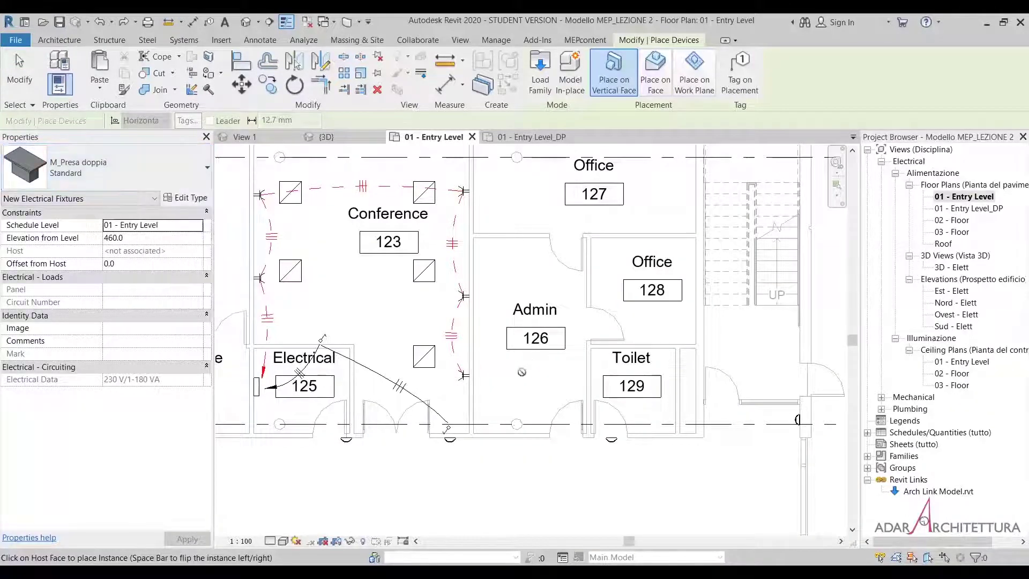
left_click(474, 403)
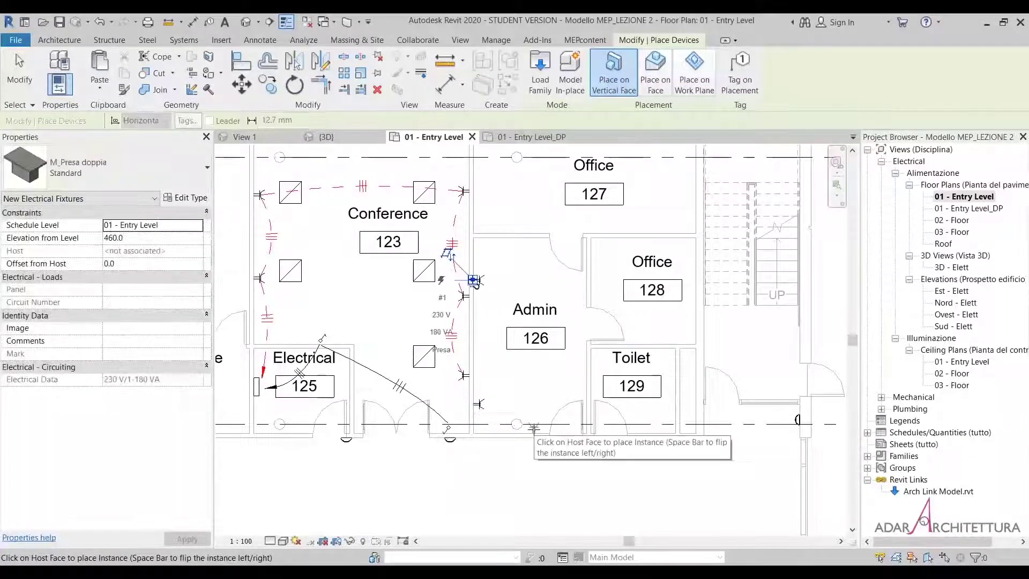
left_click(533, 431)
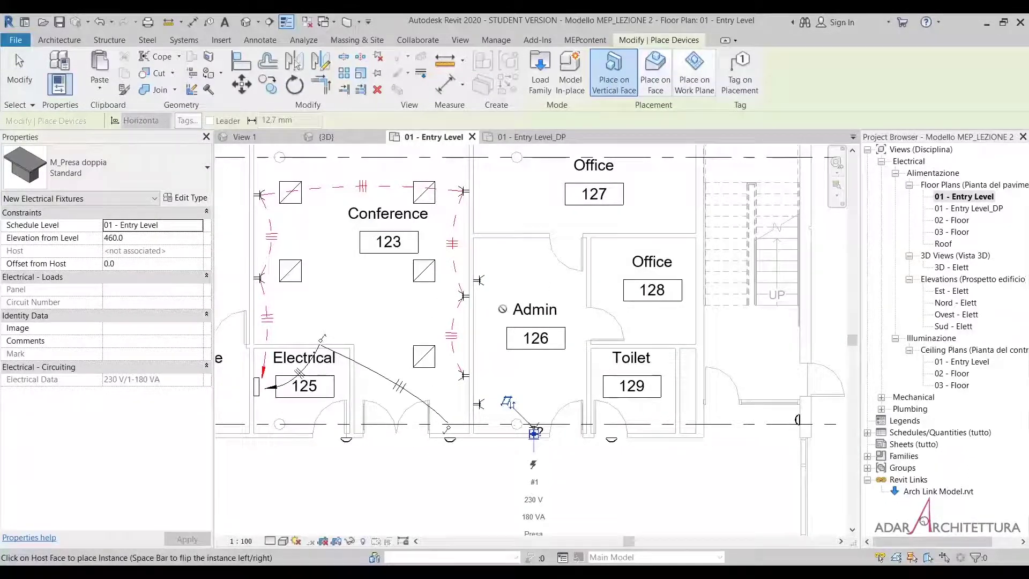
key("Escape")
key("Escape")
Select all three Admin room receptacles and create a power circuit for them.
left_click(474, 280)
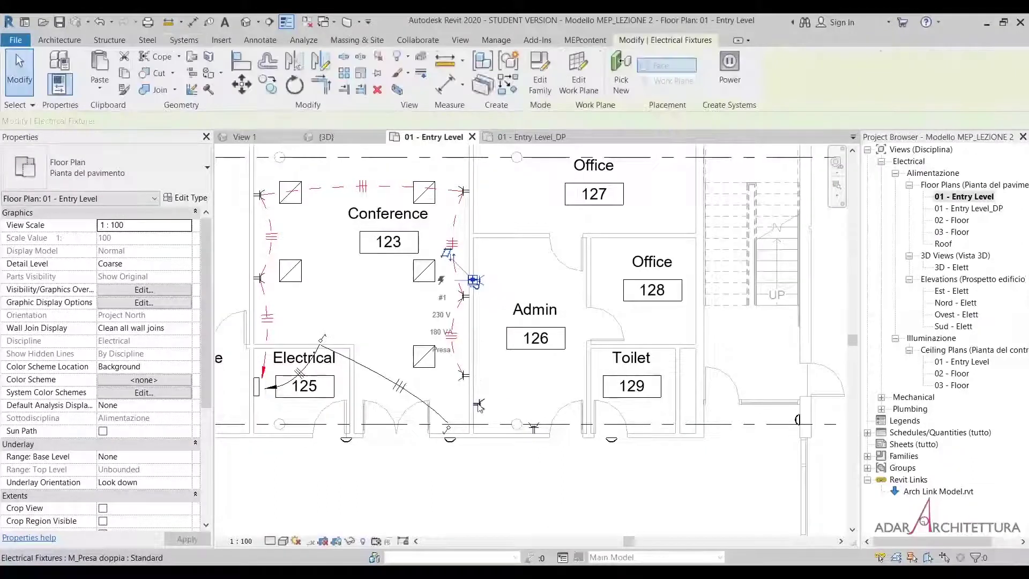
left_click(477, 403, "ctrl")
left_click(534, 429, "ctrl")
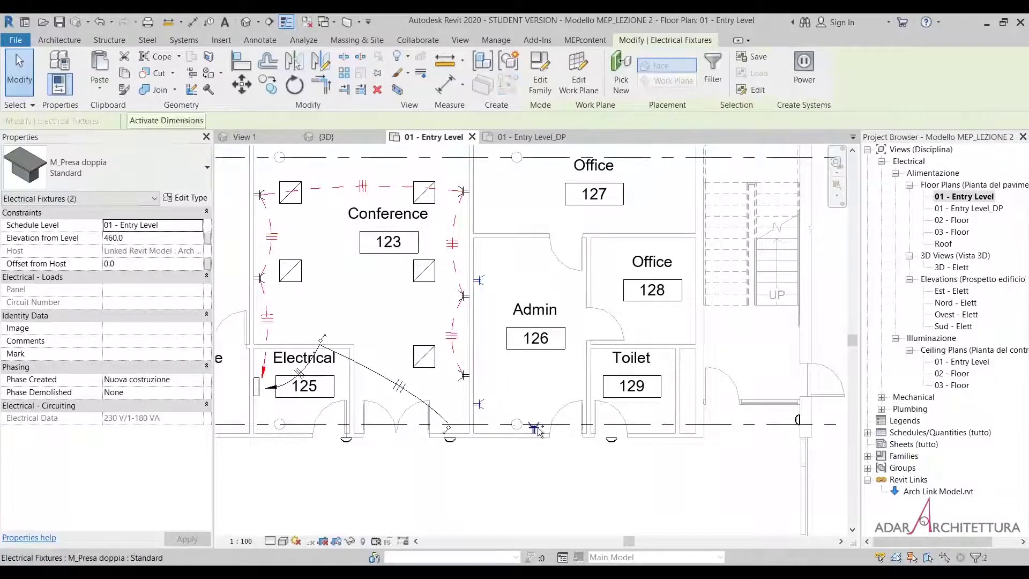
scroll(532, 402, "up", 1)
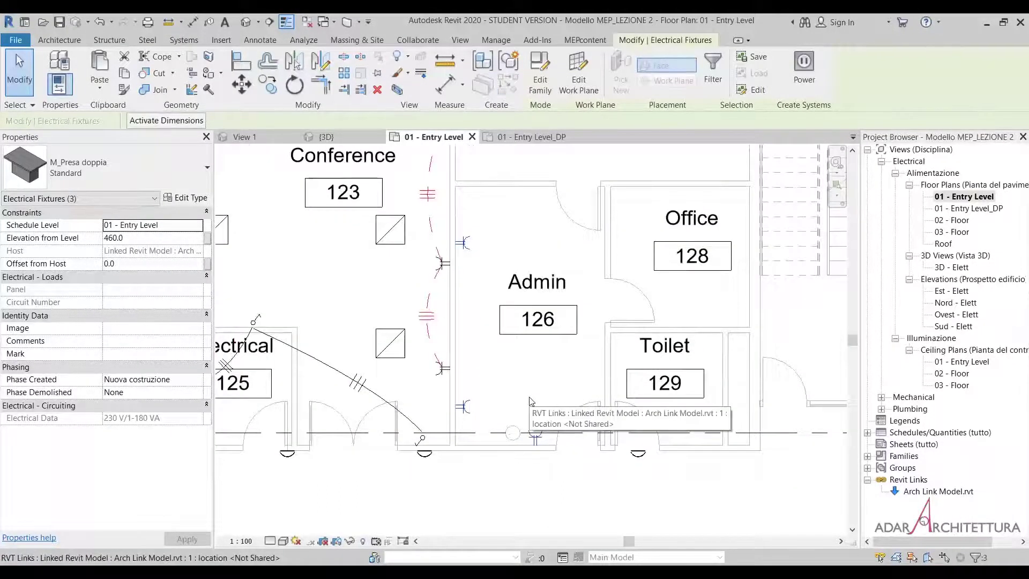
left_click(804, 75)
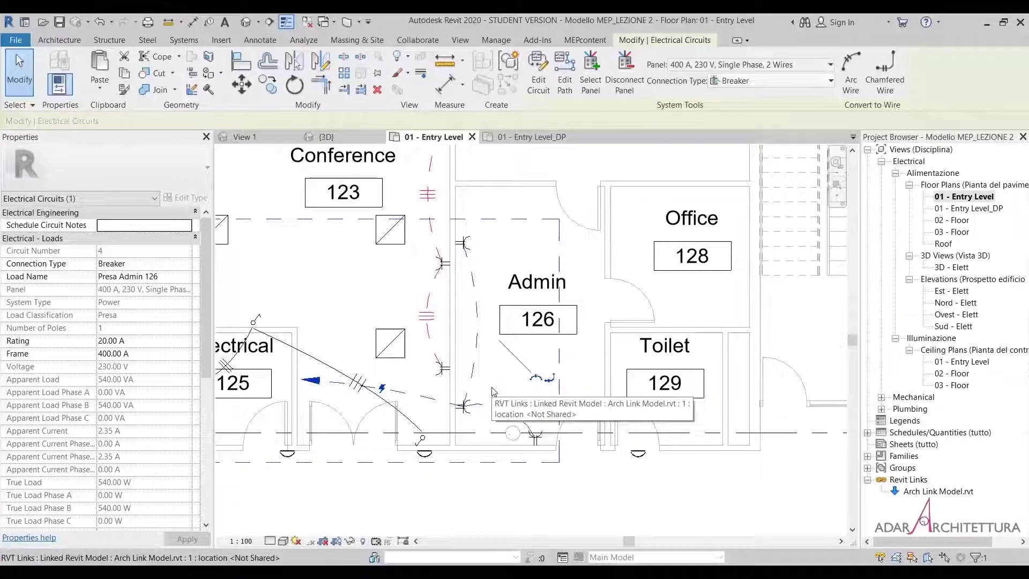
Convert circuit 4 to arc wires linking the Admin 126 receptacles to the panel.
left_click(852, 83)
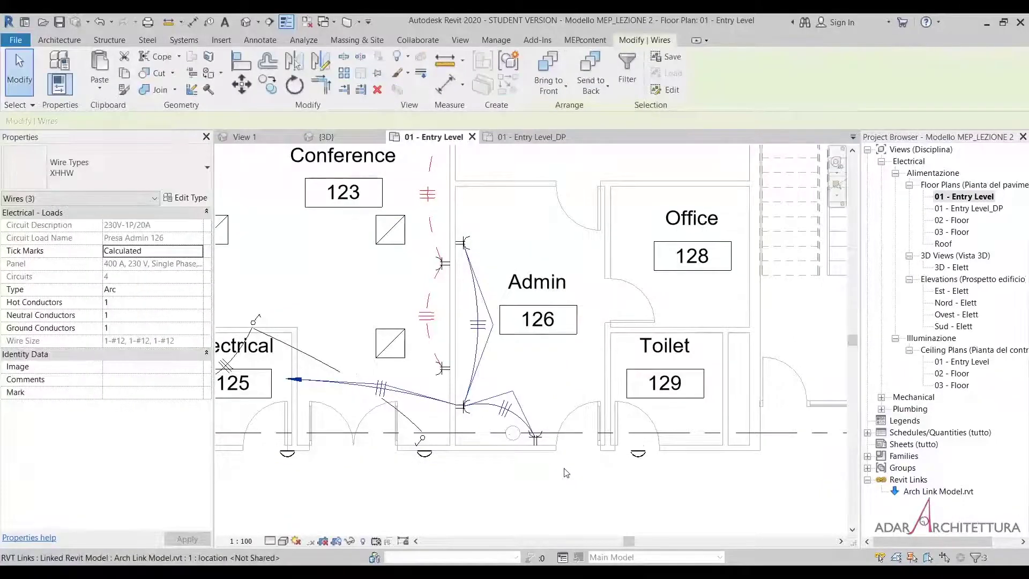
key("Escape")
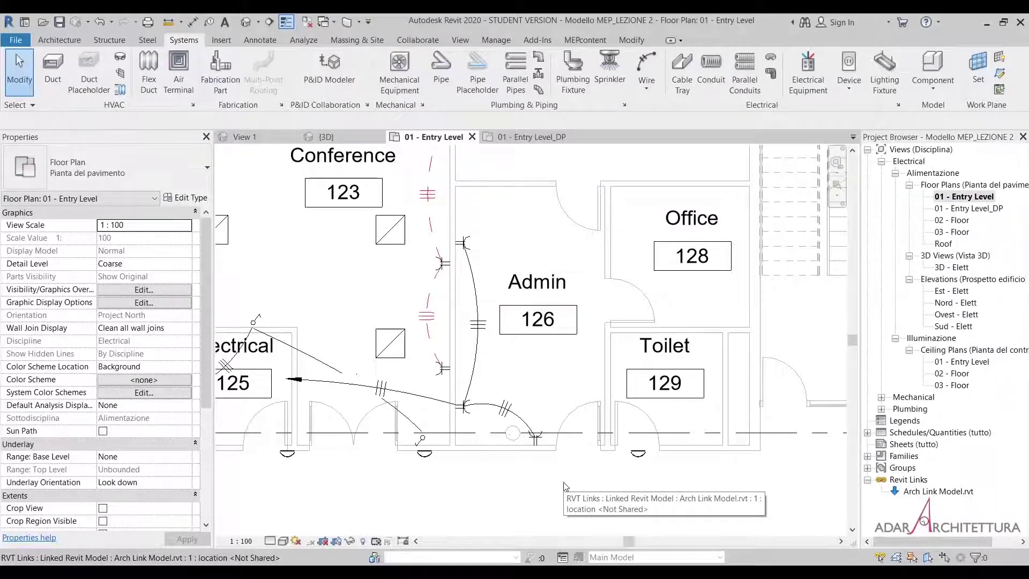
Open the V/G filter overrides of the plan's Piano elettrico view template.
scroll(159, 427, "down", 1)
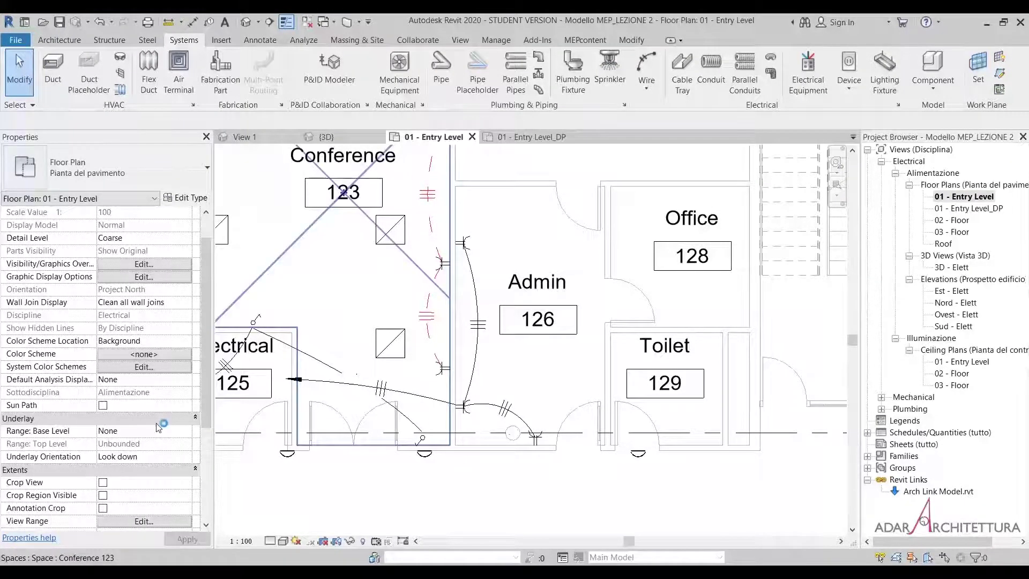
scroll(158, 428, "down", 5)
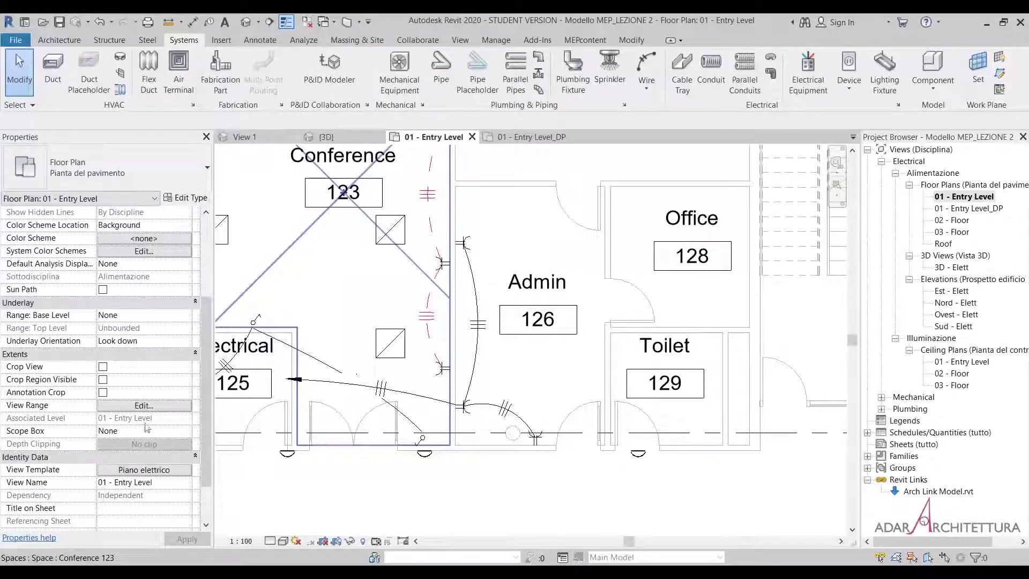
left_click(148, 472)
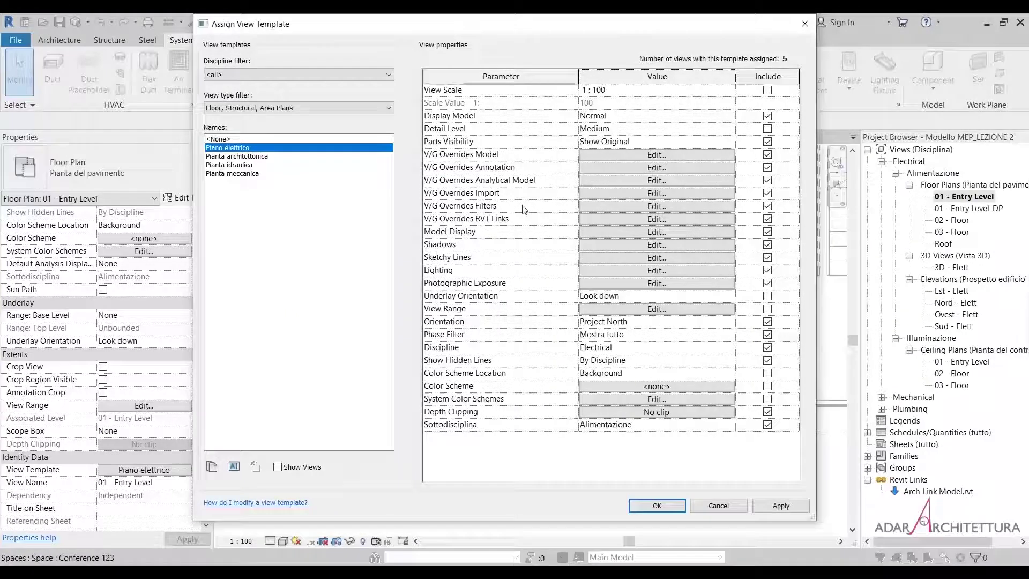
left_click(657, 206)
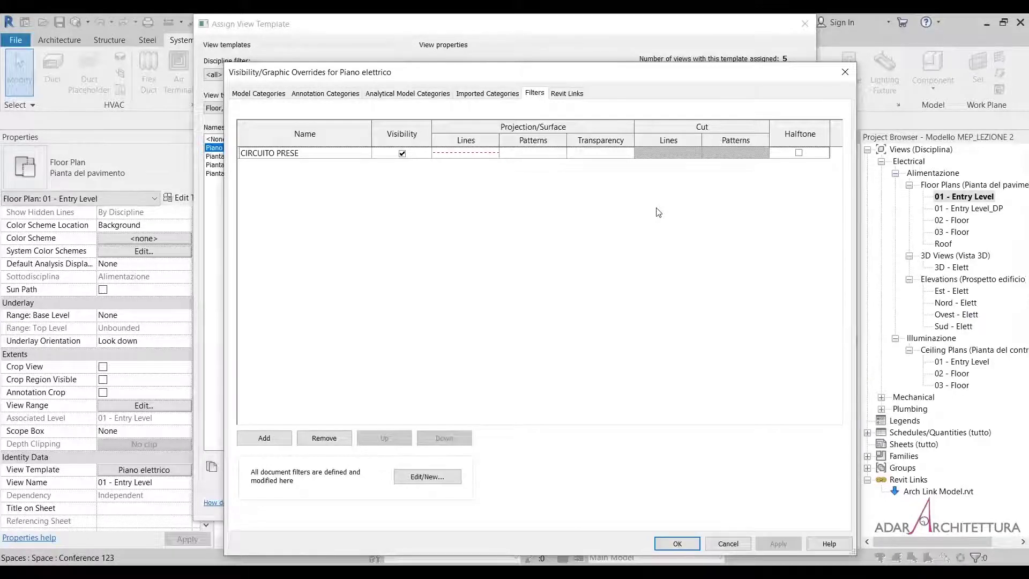
Duplicate the CIRCUITO PRESE filter and rename the copy CIRCUITO PRESE ADMIN.
left_click(437, 477)
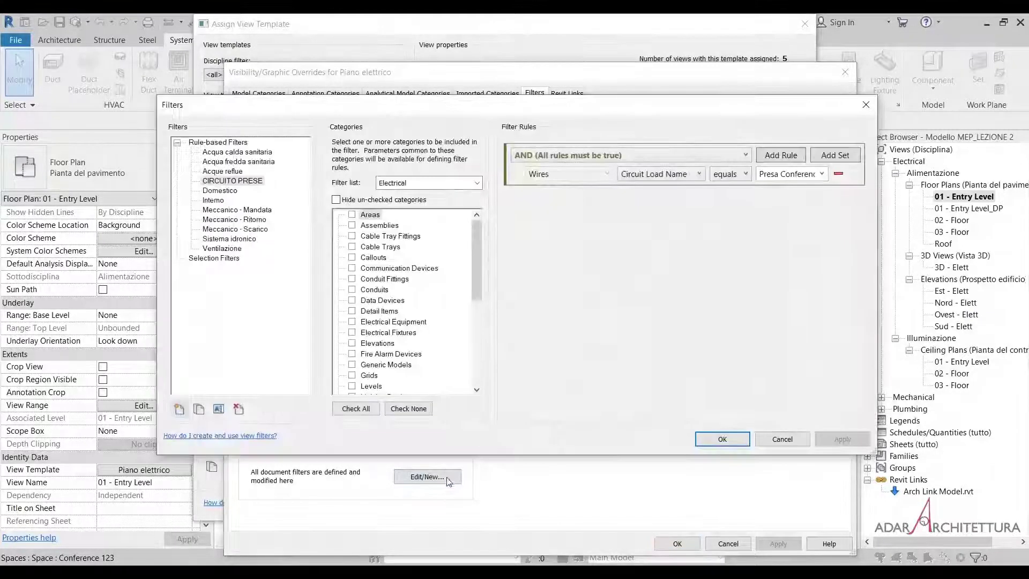
left_click(237, 181)
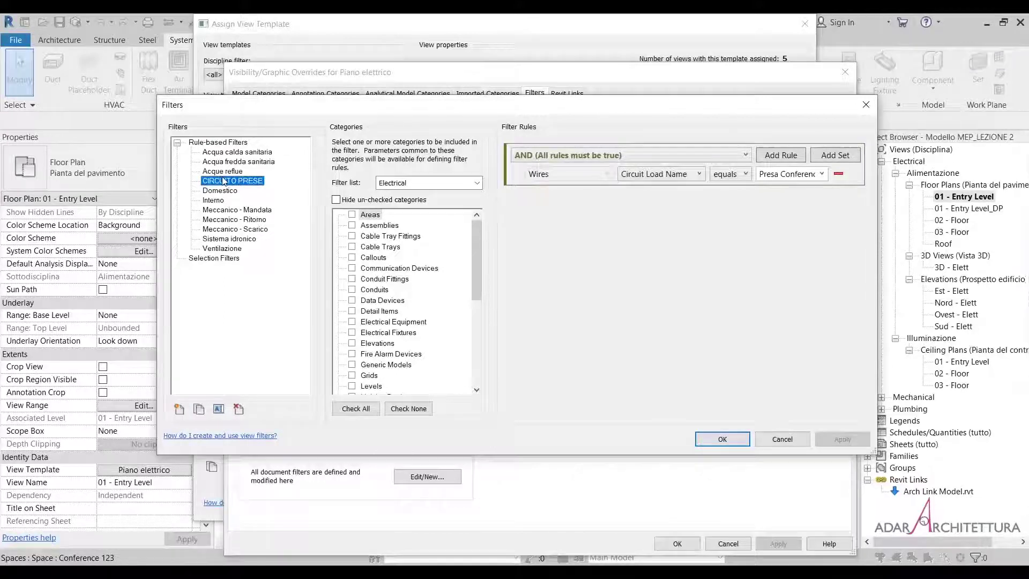
left_click(199, 410)
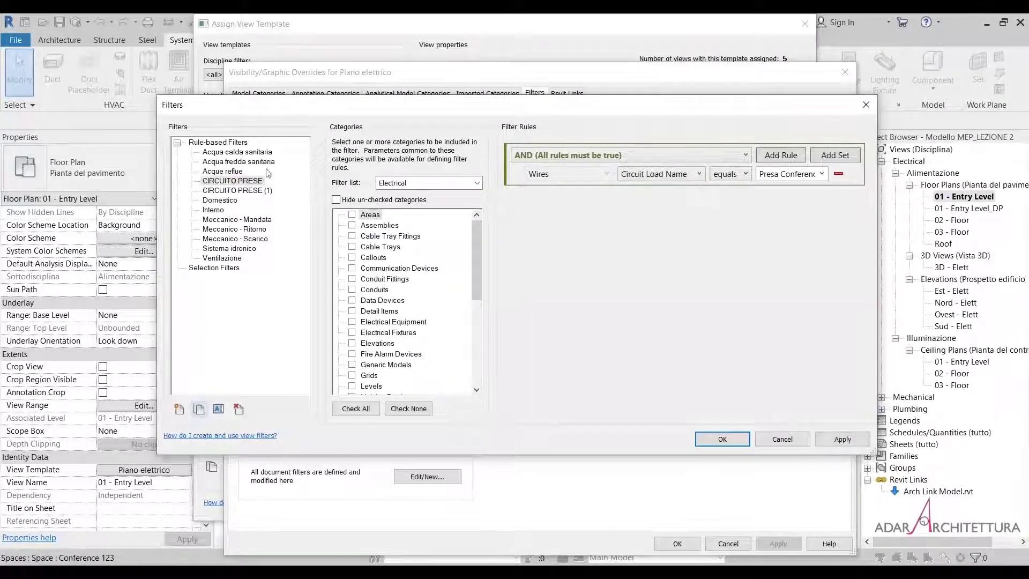
right_click(258, 192)
left_click(271, 211)
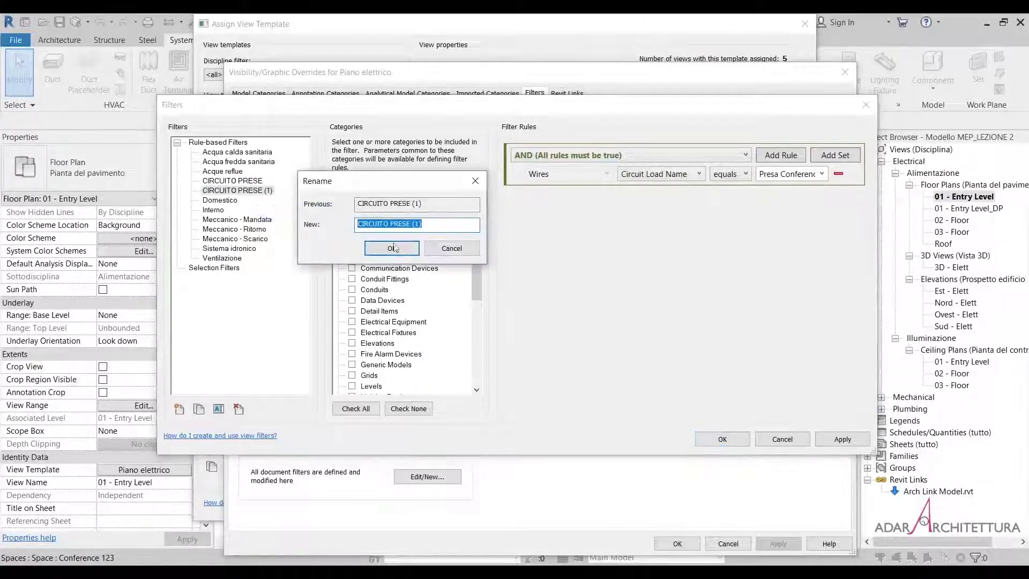
left_click(430, 222)
key("BackSpace")
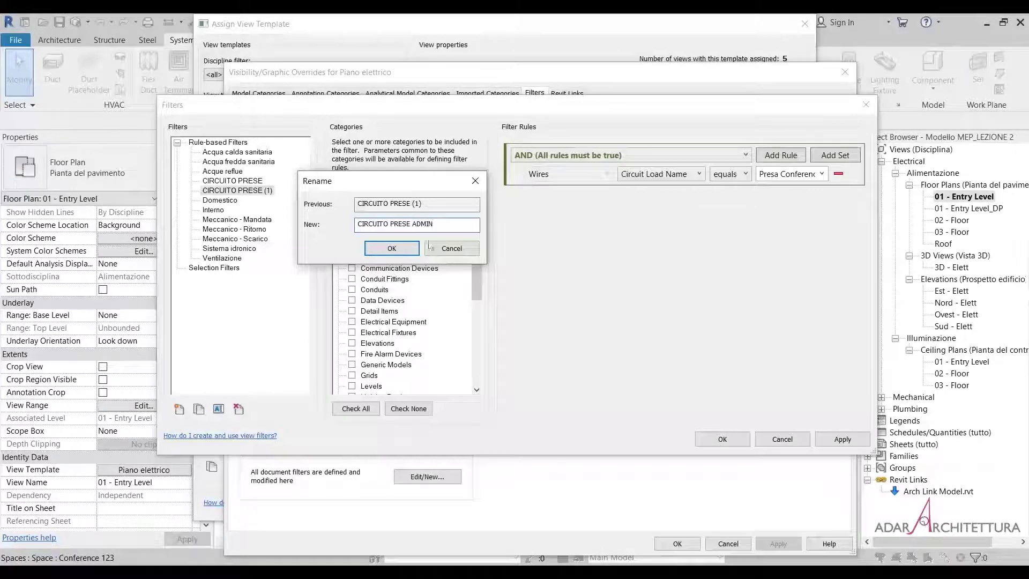
left_click(403, 249)
Set the new filter's circuit rule value to Presa Admin 126 and confirm the filters.
scroll(479, 269, "down", 3)
scroll(479, 269, "down", 3)
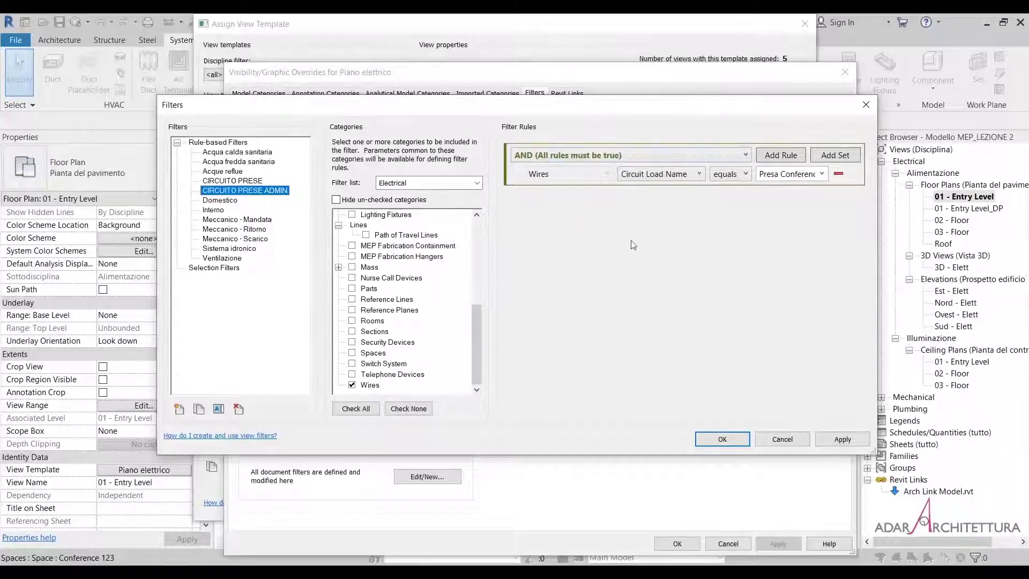
left_click(821, 174)
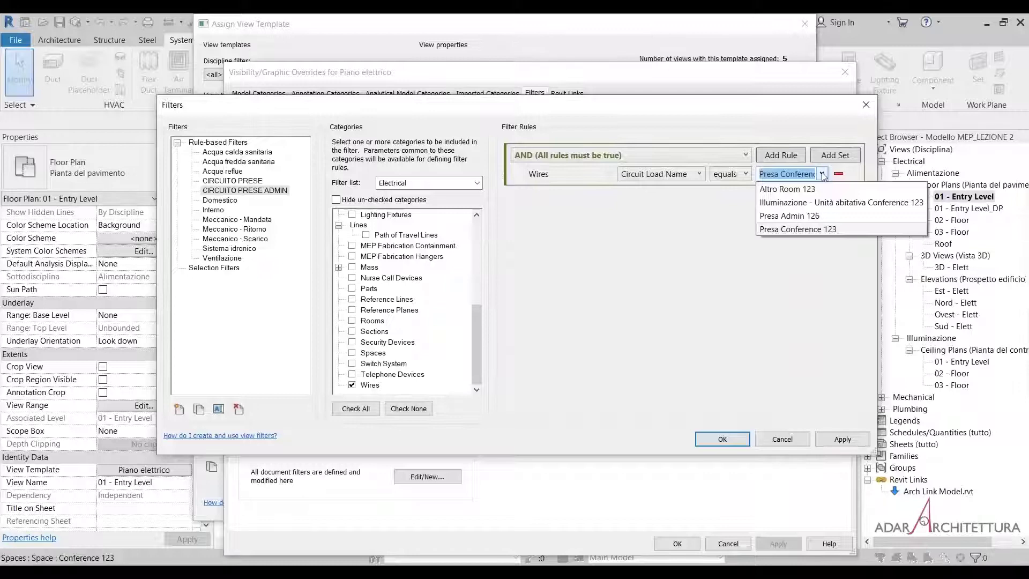
left_click(818, 217)
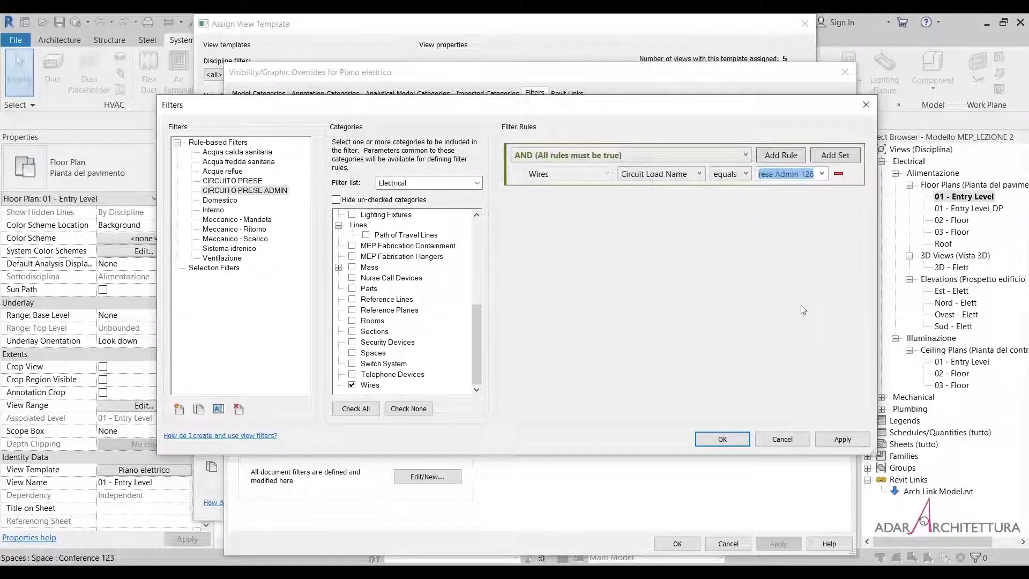
left_click(834, 440)
left_click(713, 442)
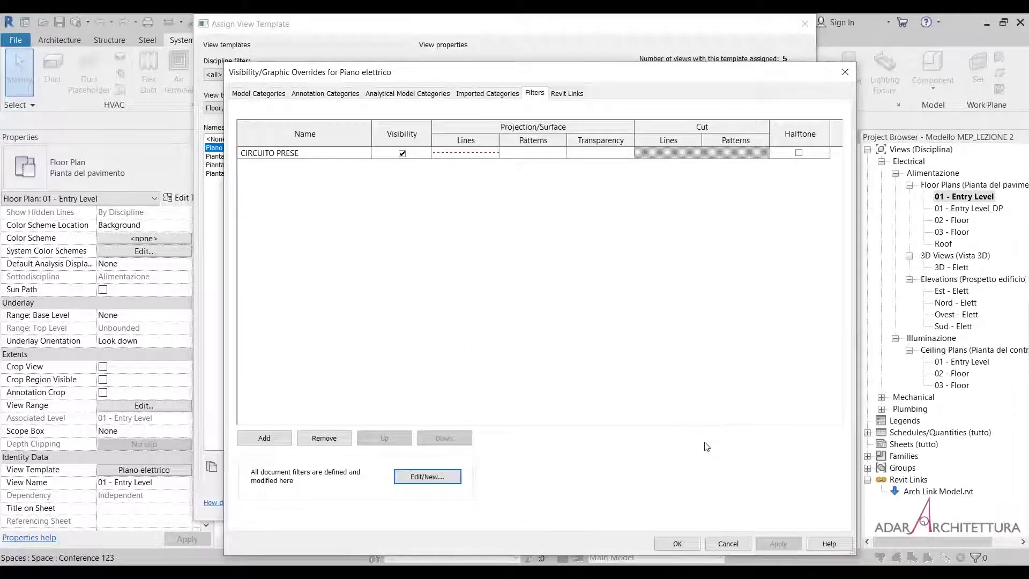
left_click(279, 438)
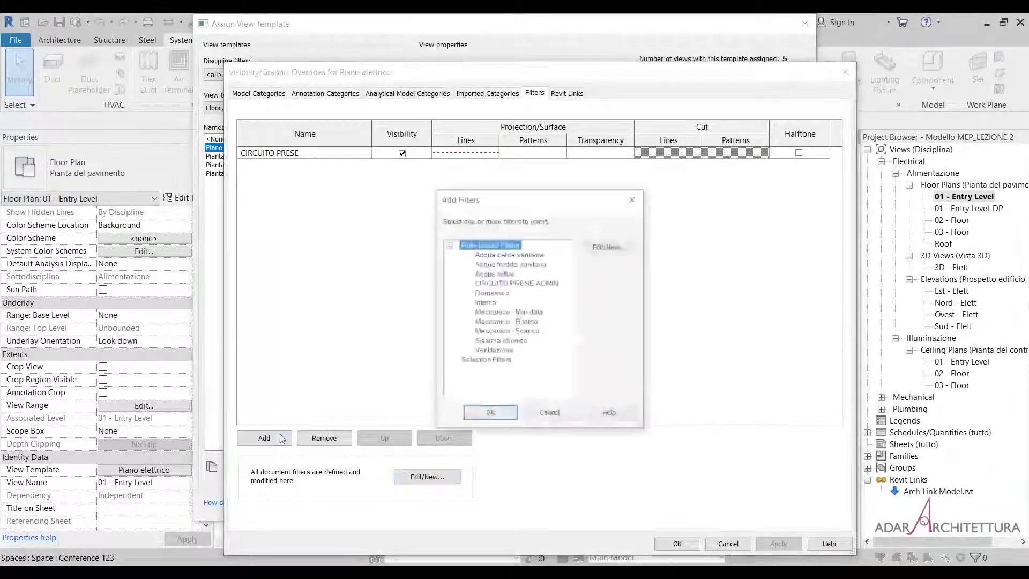
Add the CIRCUITO PRESE ADMIN filter to the template's overrides table.
left_click(513, 284)
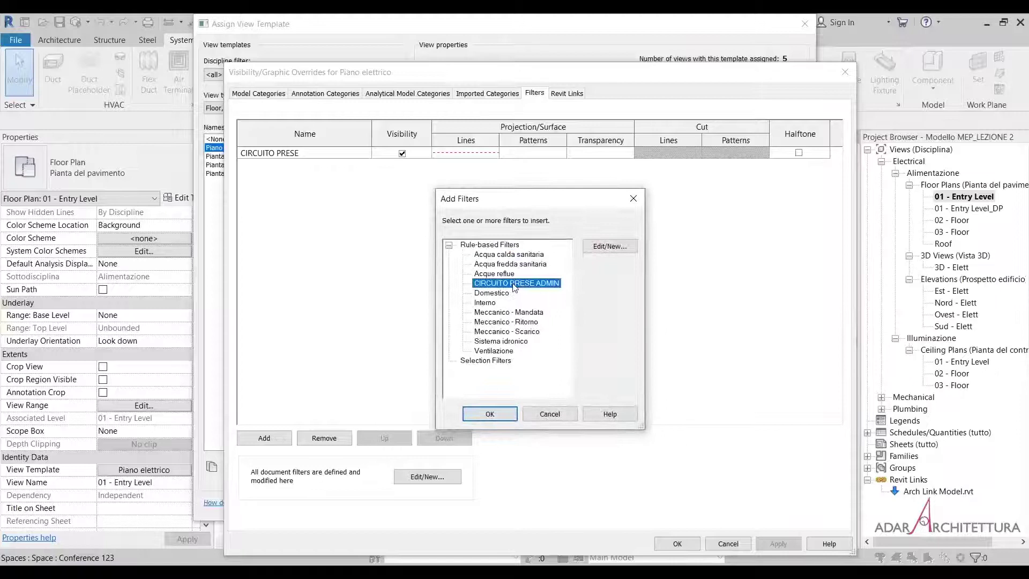
left_click(489, 413)
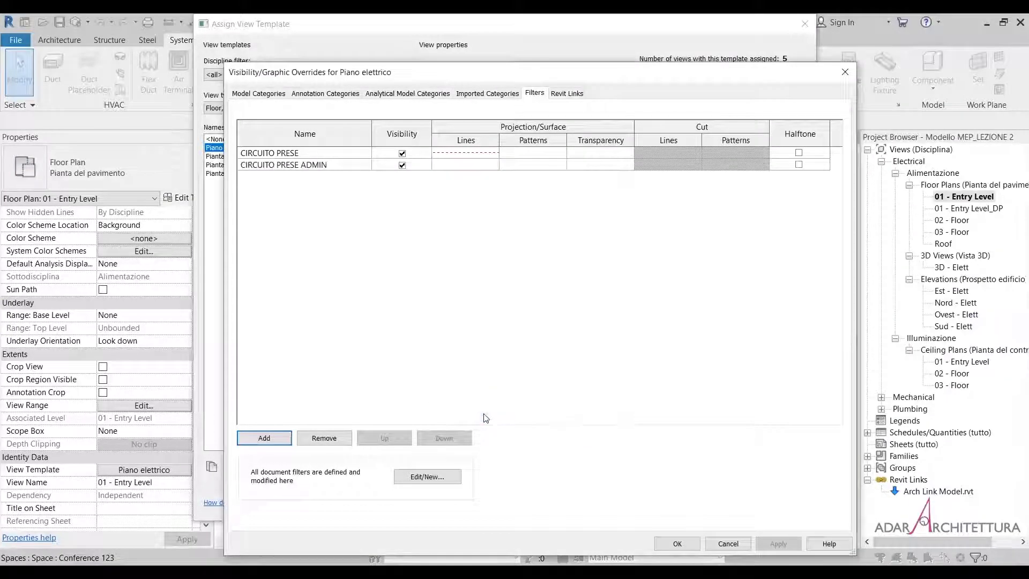
left_click(469, 168)
left_click(469, 167)
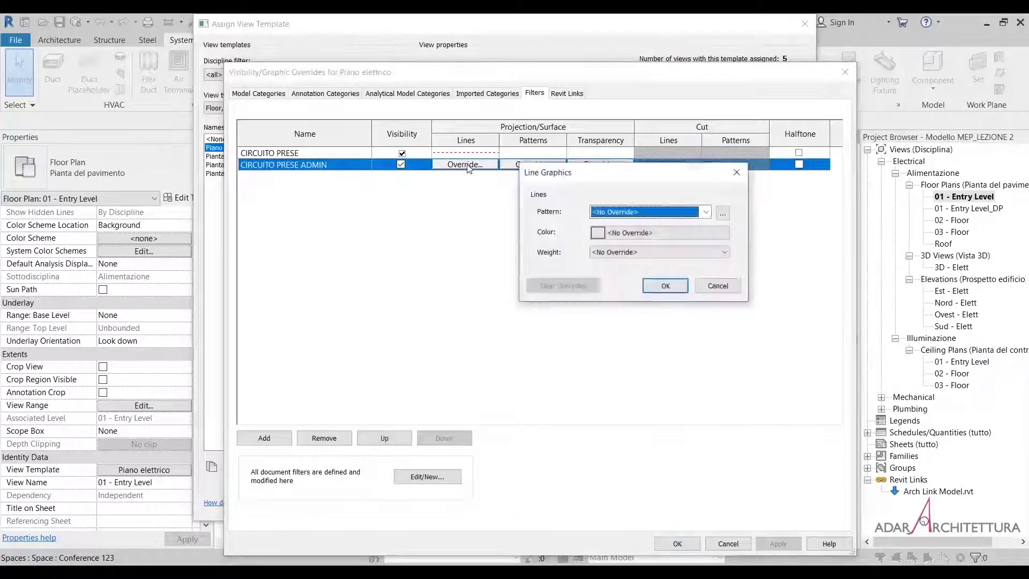
Override the filter's lines with the Tratto dashed pattern in green and close the overrides.
left_click(706, 212)
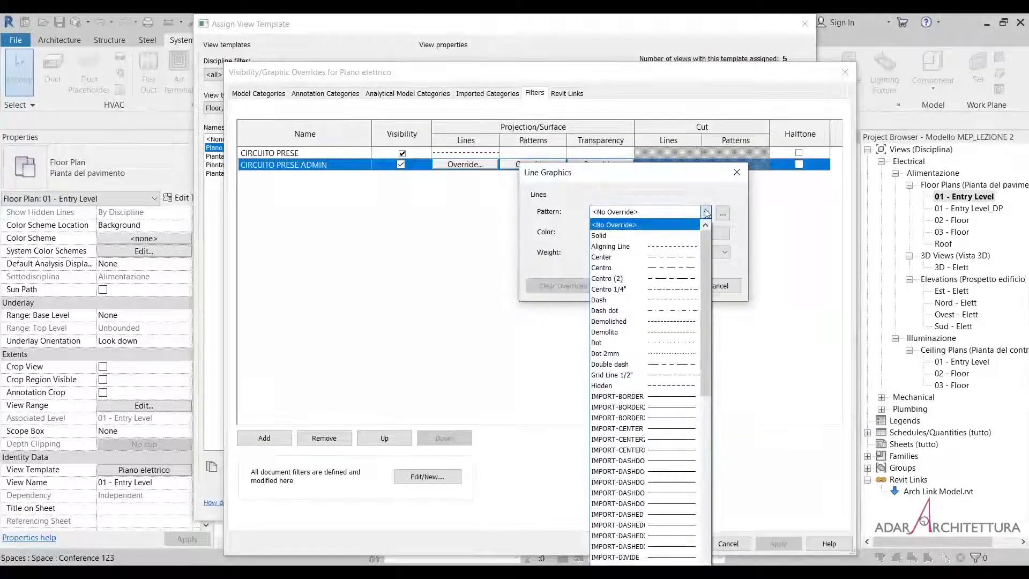
scroll(643, 370, "down", 1)
scroll(643, 369, "down", 10)
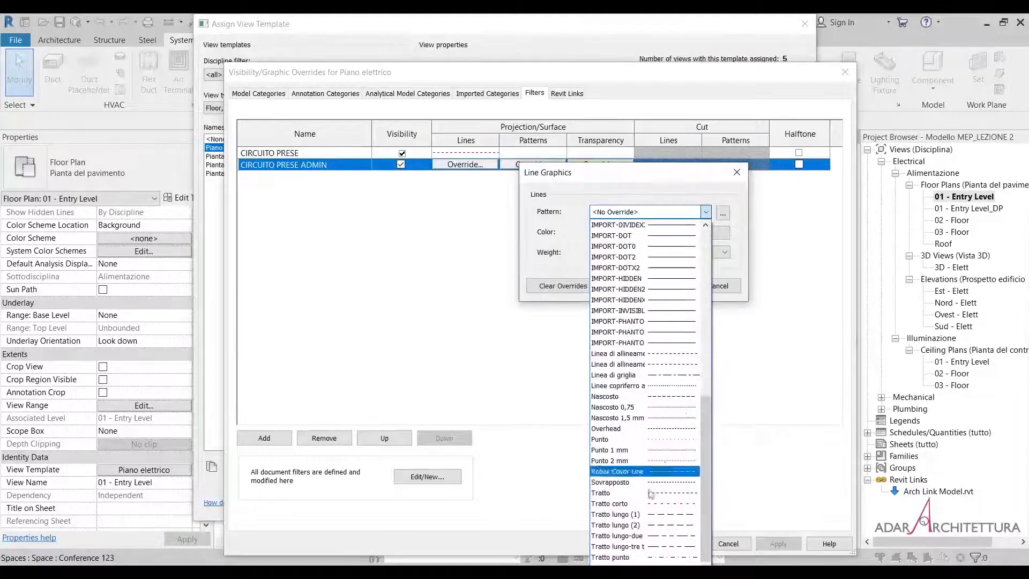
left_click(624, 505)
left_click(650, 237)
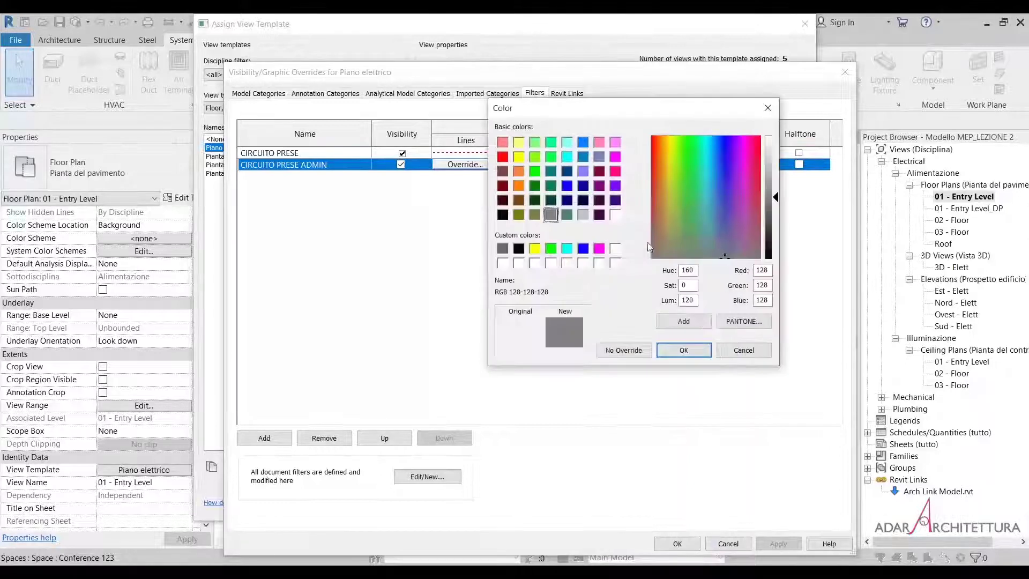
left_click(551, 249)
left_click(681, 350)
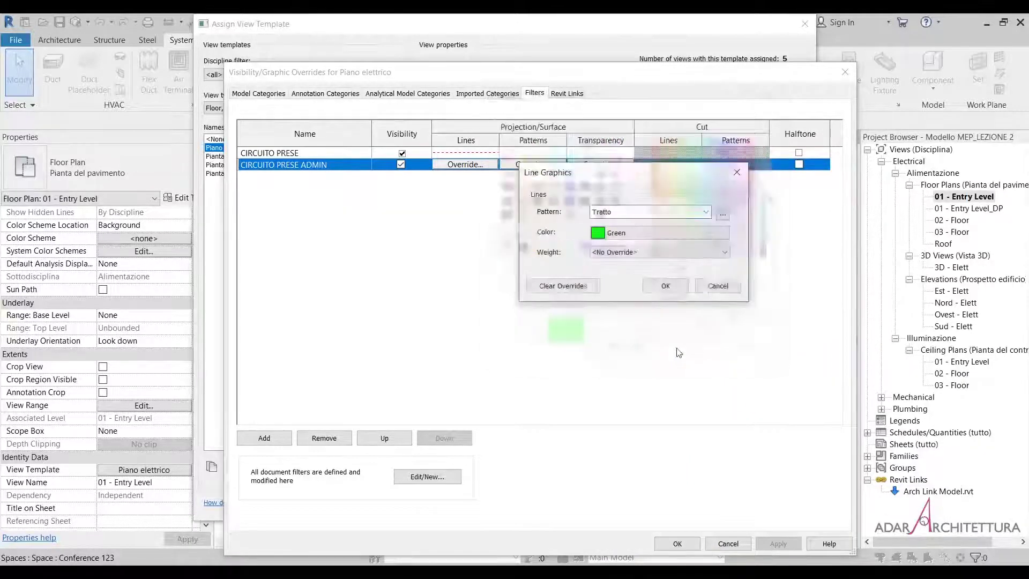
left_click(672, 287)
left_click(780, 545)
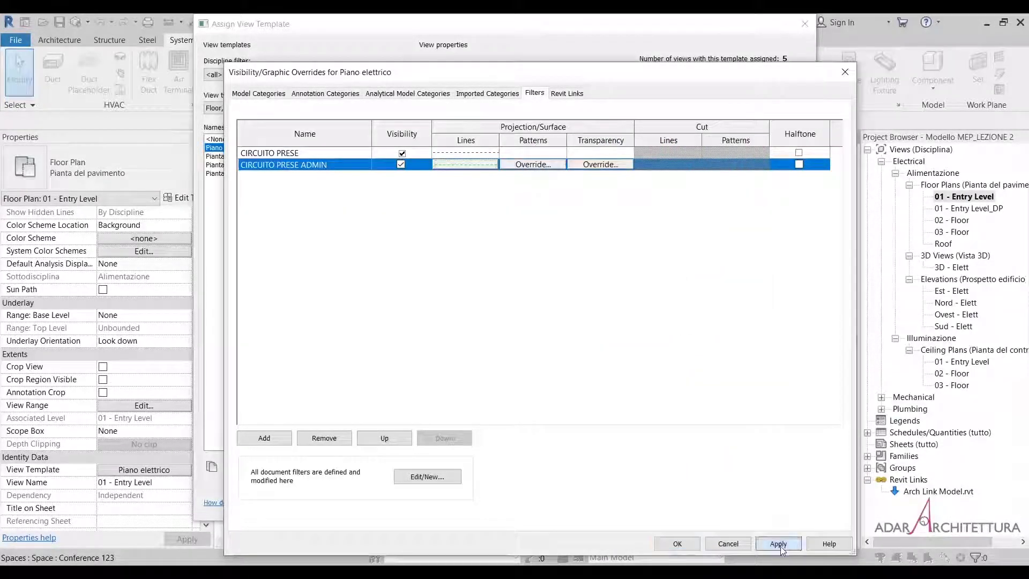
left_click(669, 542)
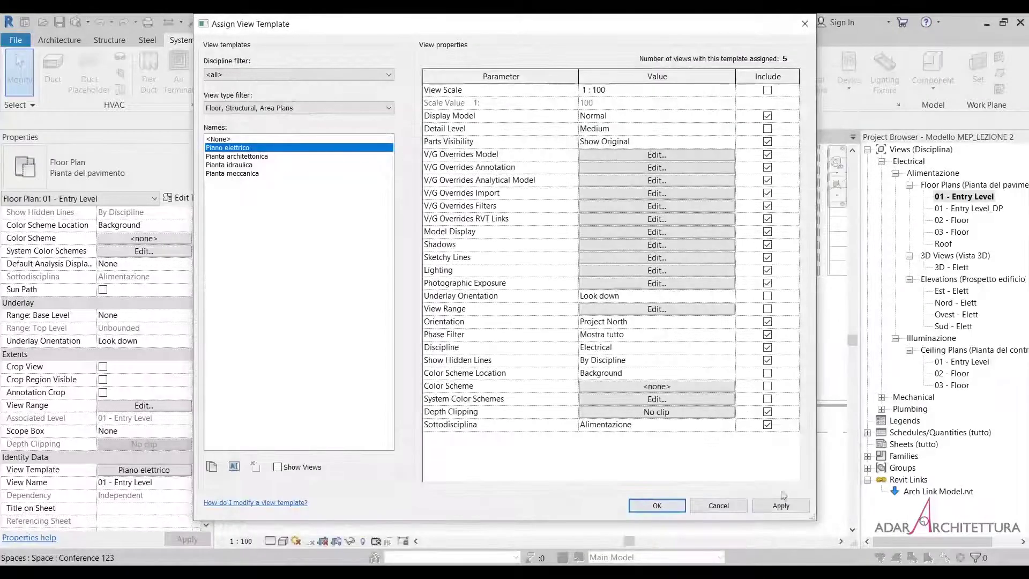
Apply the updated Piano elettrico template and return to the 01 - Entry Level plan.
left_click(781, 507)
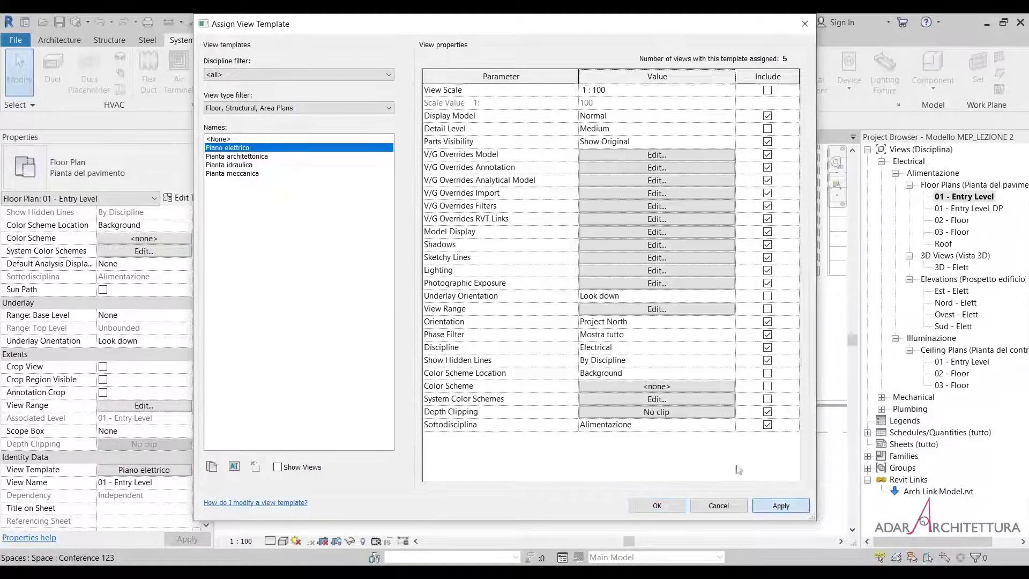
left_click(656, 506)
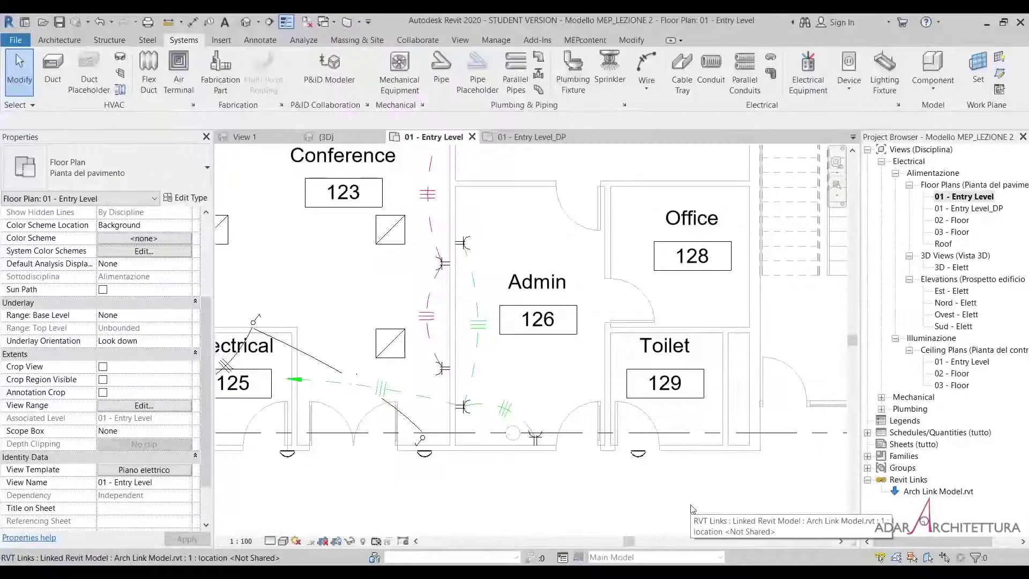